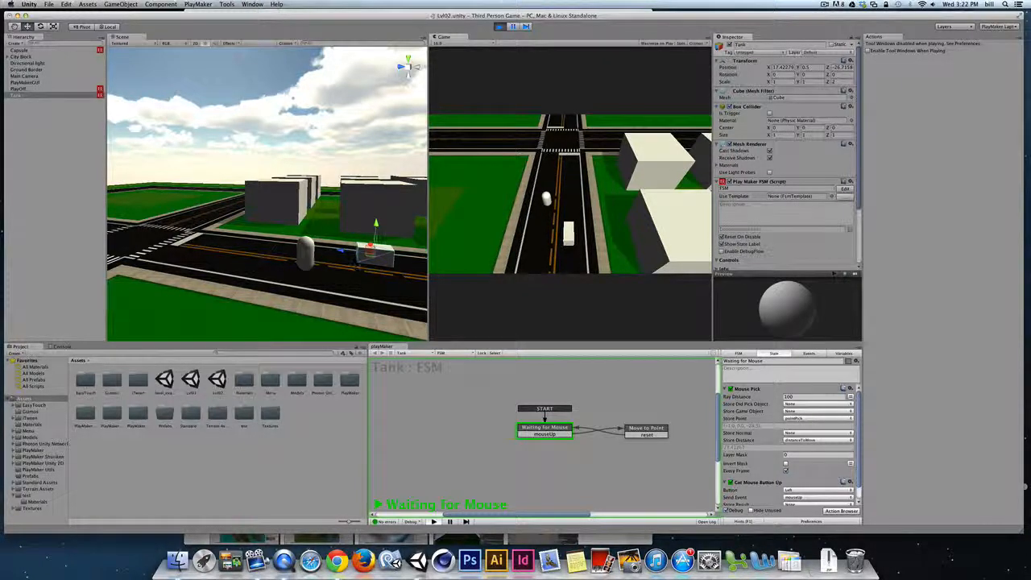
Send the tank toward the crosswalk in the running game, stop play mode, and review the Move to Point and Waiting for Mouse states.
left_click(569, 160)
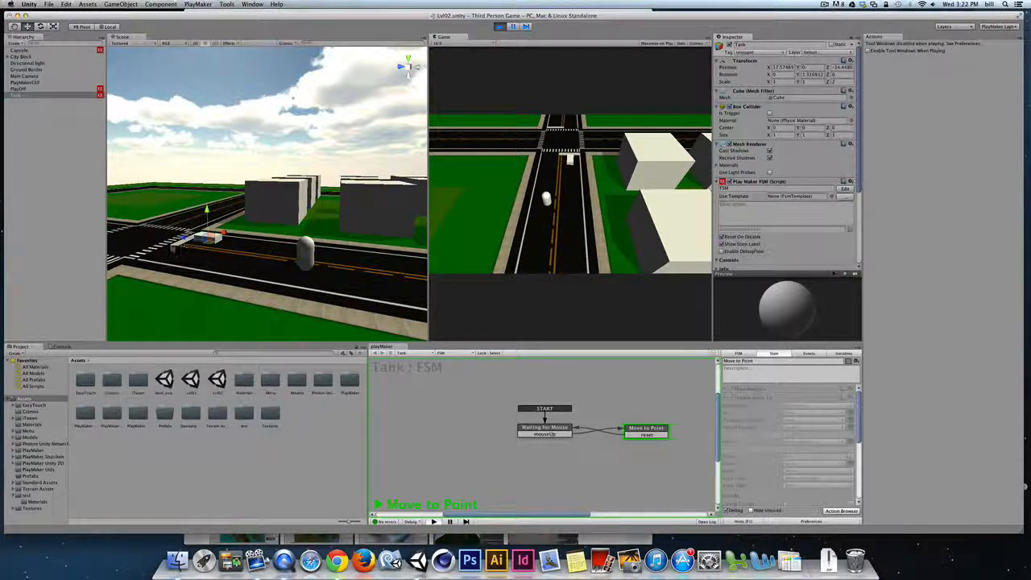
left_click(499, 27)
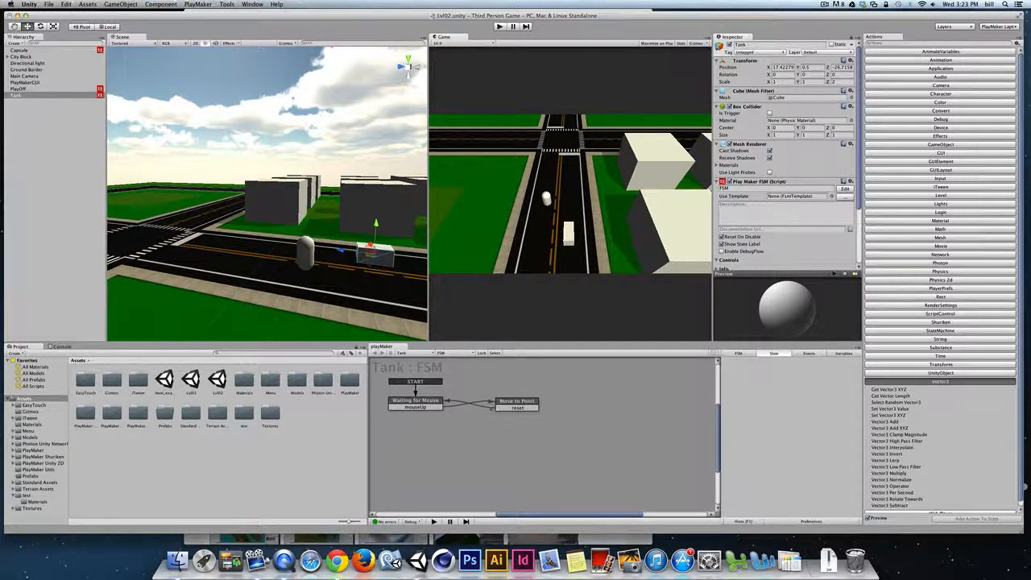
left_click(522, 403)
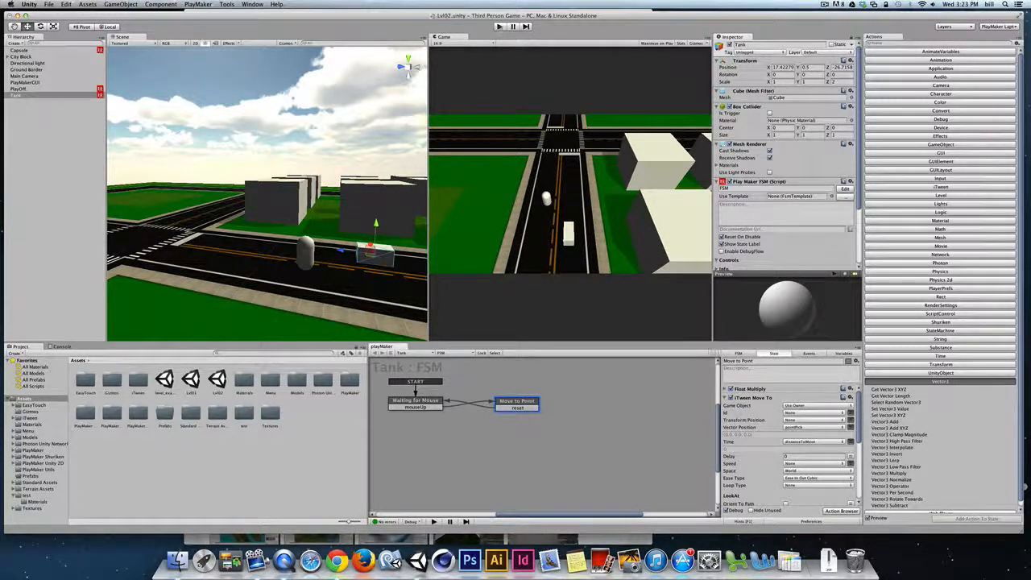
left_click(427, 401)
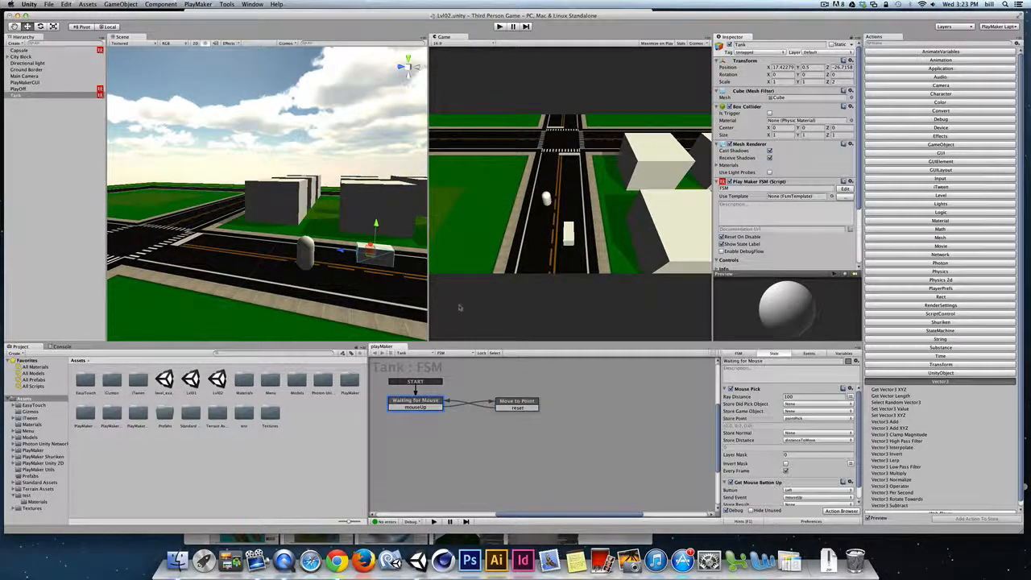
Run the game again, send the tank to a point at the intersection's crosswalk, and stop play mode.
key("super+p")
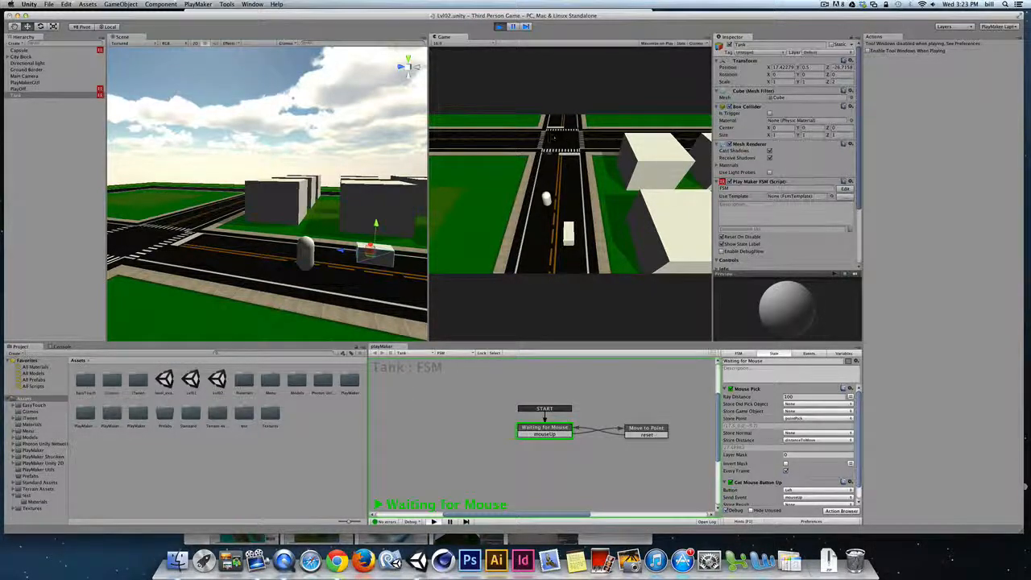
left_click(548, 154)
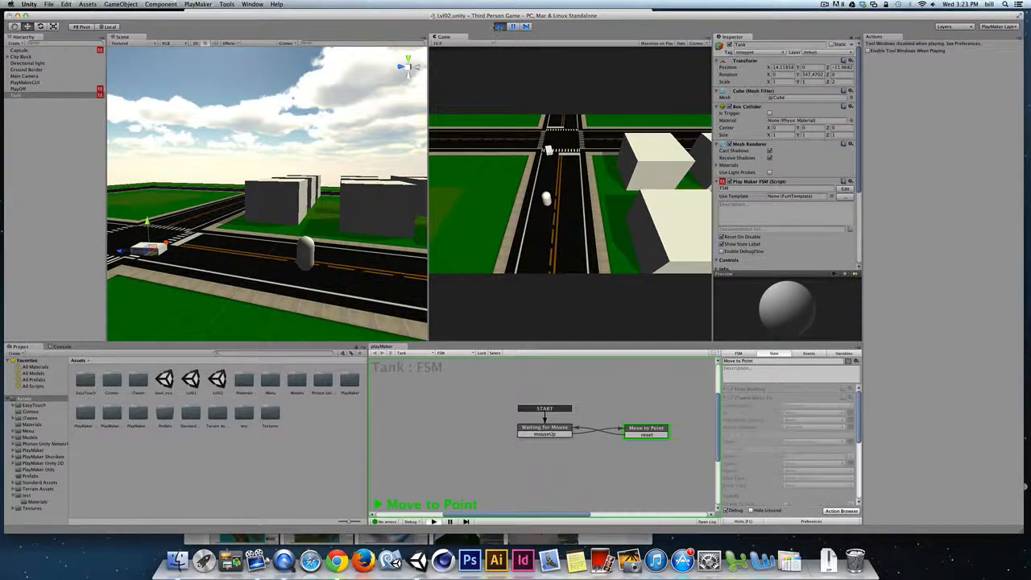
left_click(499, 27)
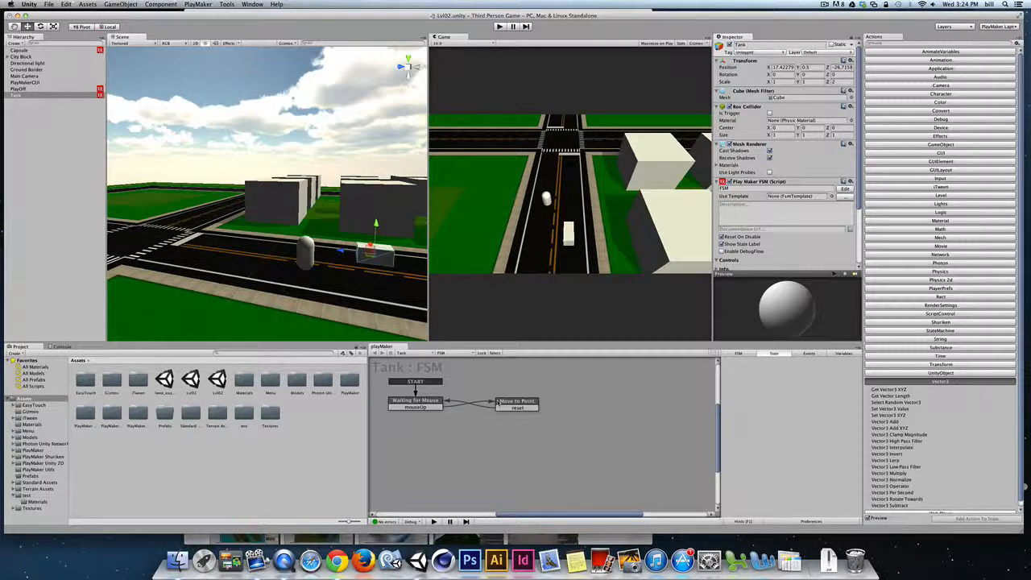
Add a Set Vector3 XYZ action at the start of the Move to Point state, with pointPick as its variable and Y set to 0.5.
left_click(516, 401)
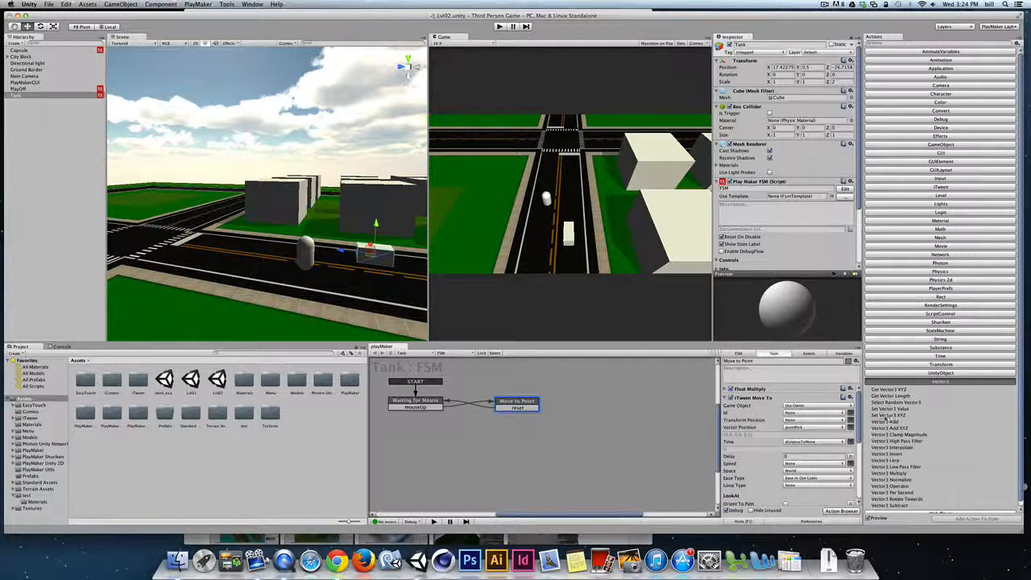
left_click_drag(906, 415, 785, 392)
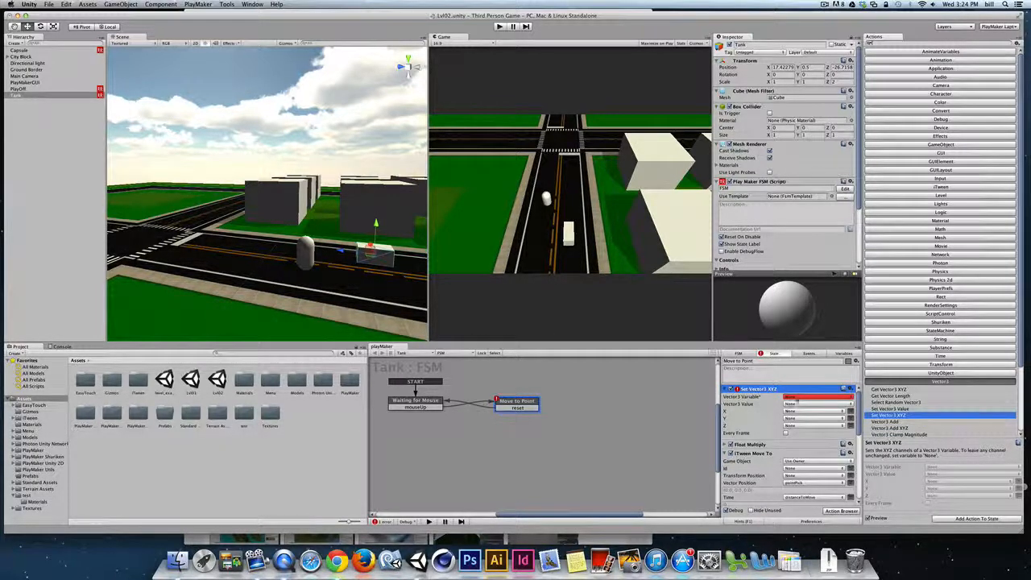
left_click(791, 397)
left_click(805, 404)
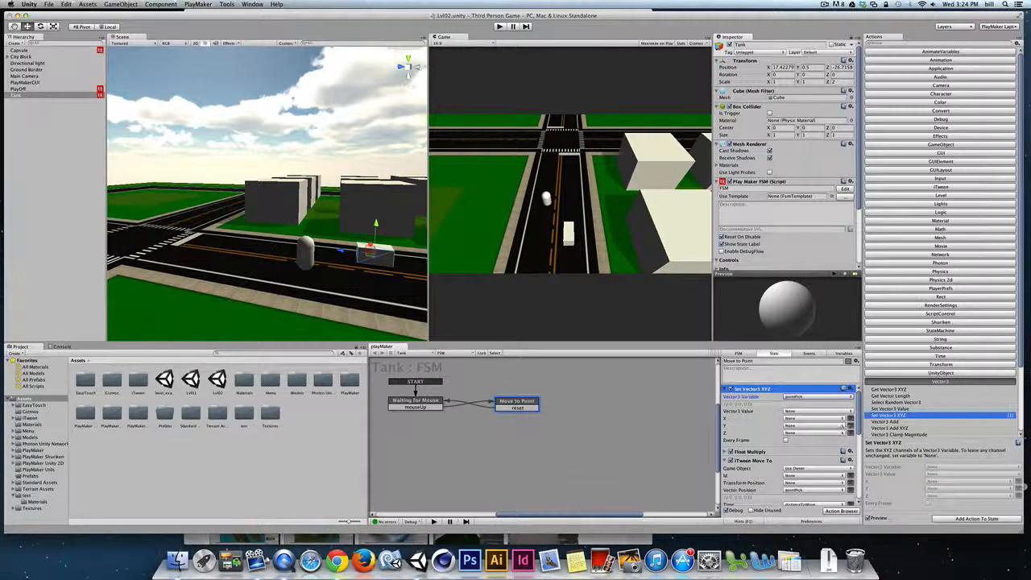
left_click(850, 426)
left_click(783, 426)
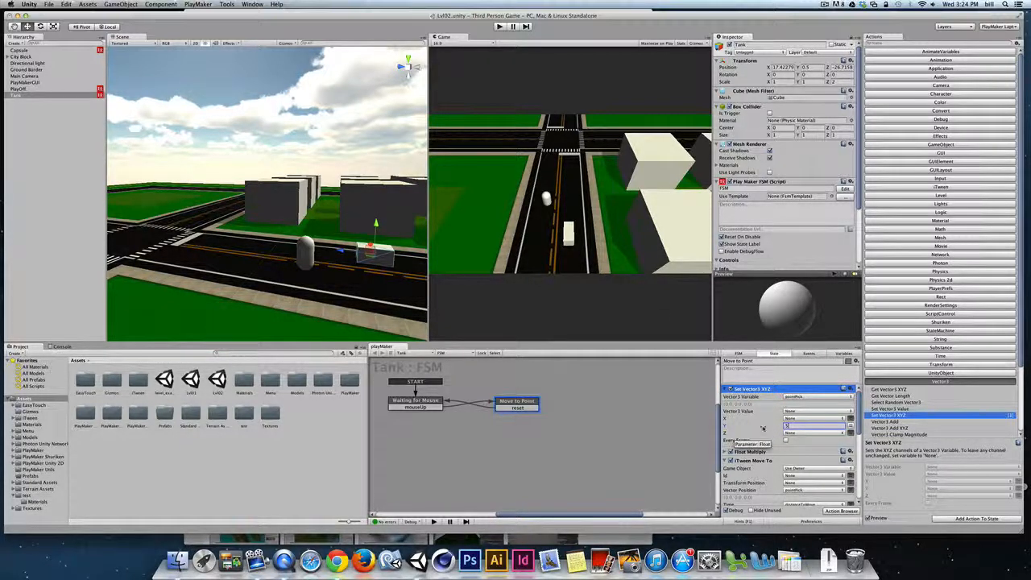
key("Return")
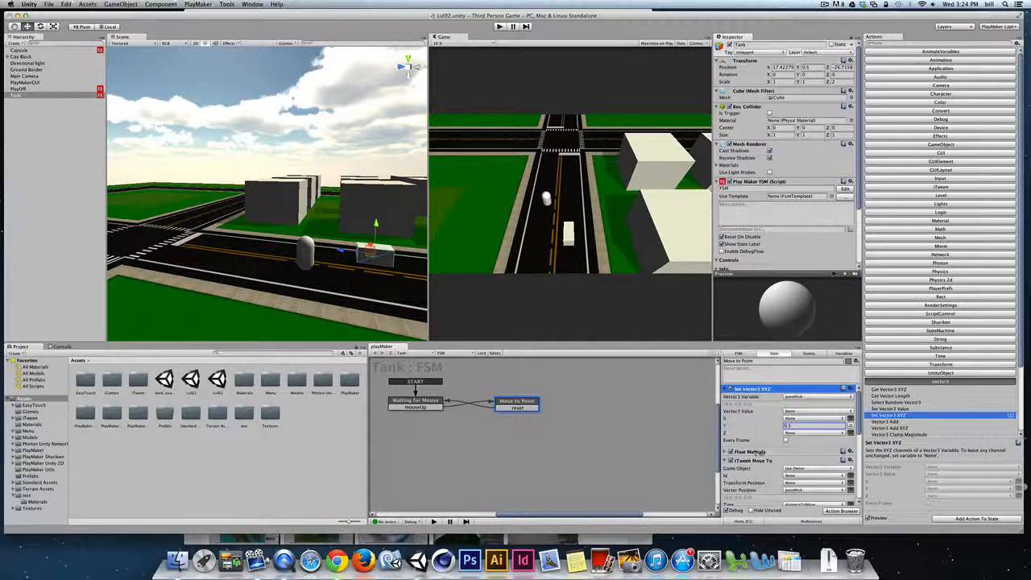
scroll(756, 459, "down", 3)
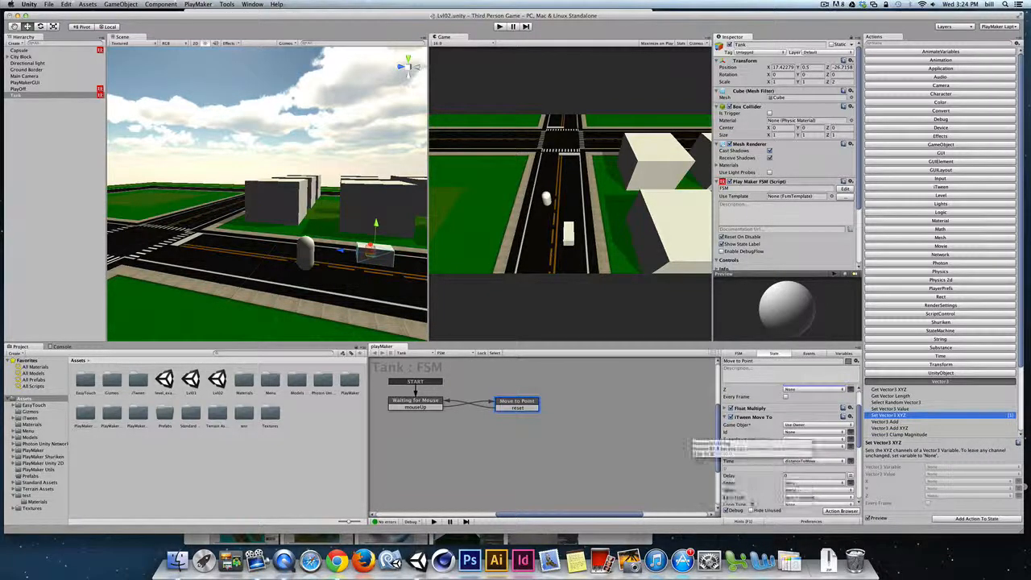
scroll(757, 451, "up", 3)
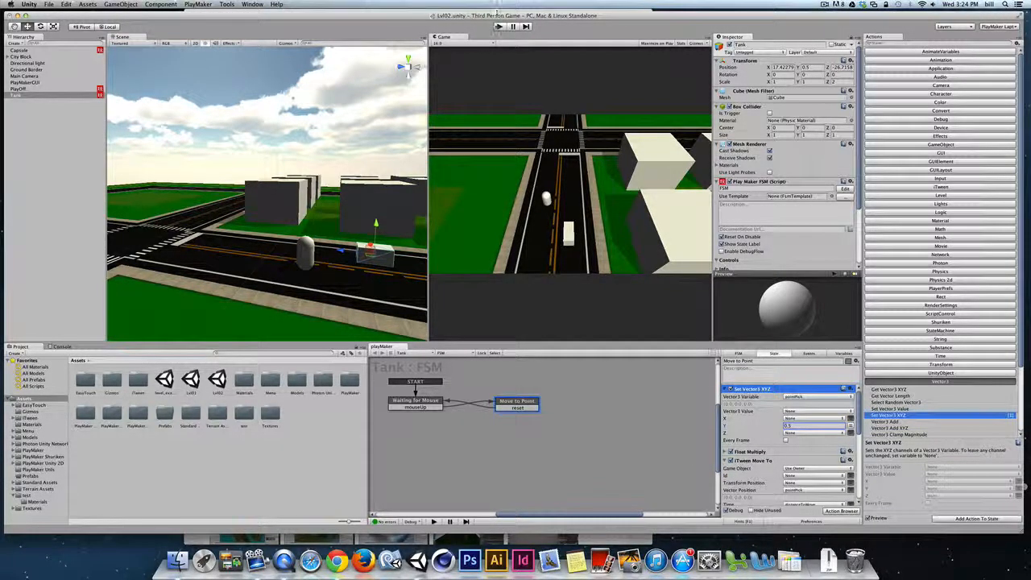
Play-test the tank's movement by sending it to several points along the road, and stop play mode.
left_click(498, 26)
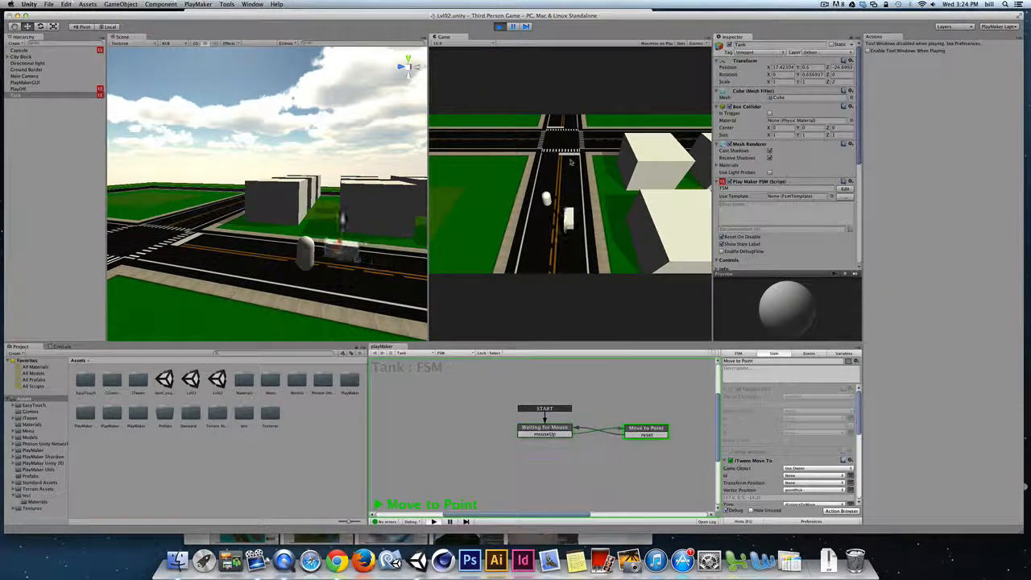
left_click(588, 182)
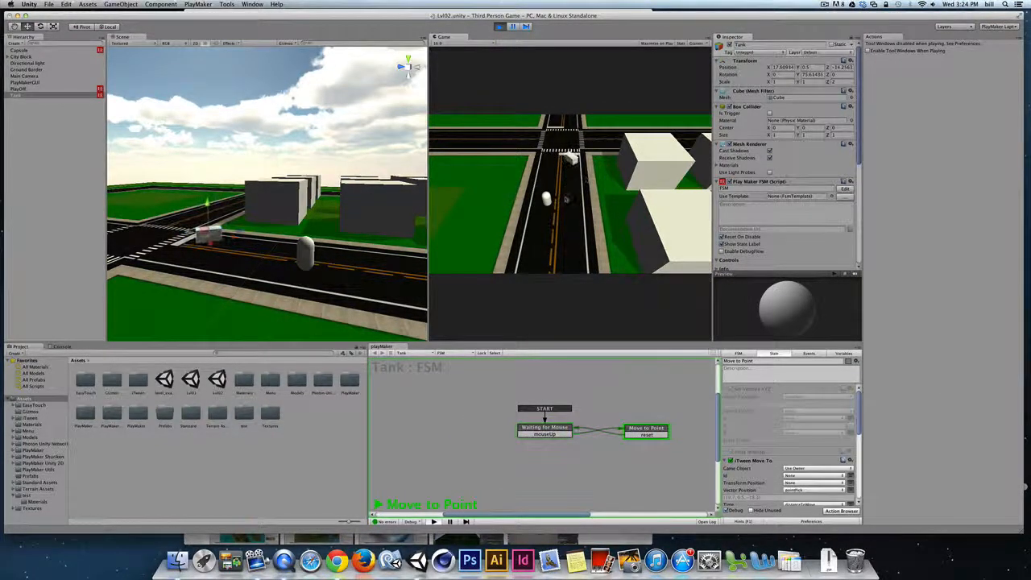
left_click(546, 228)
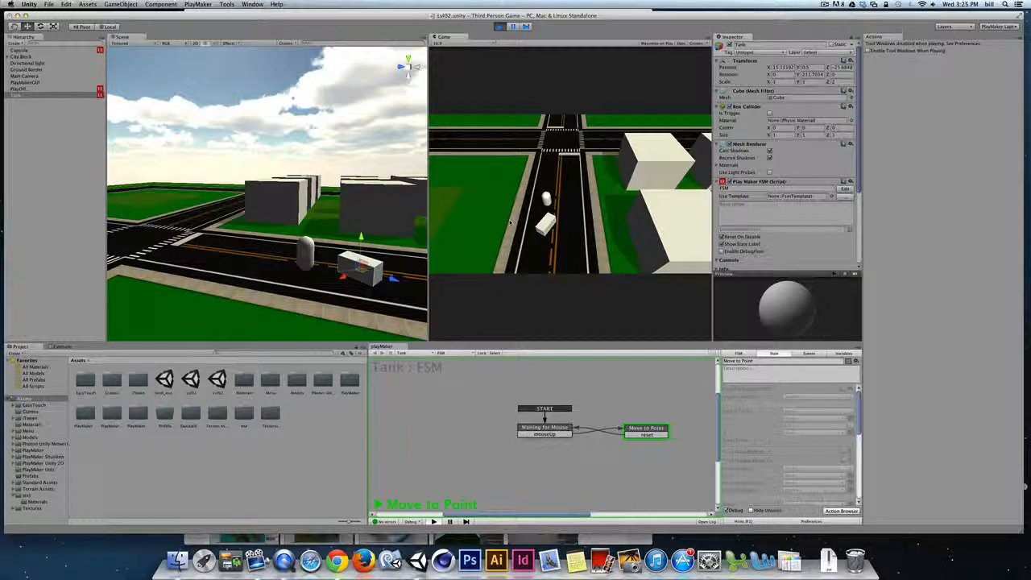
left_click(499, 25)
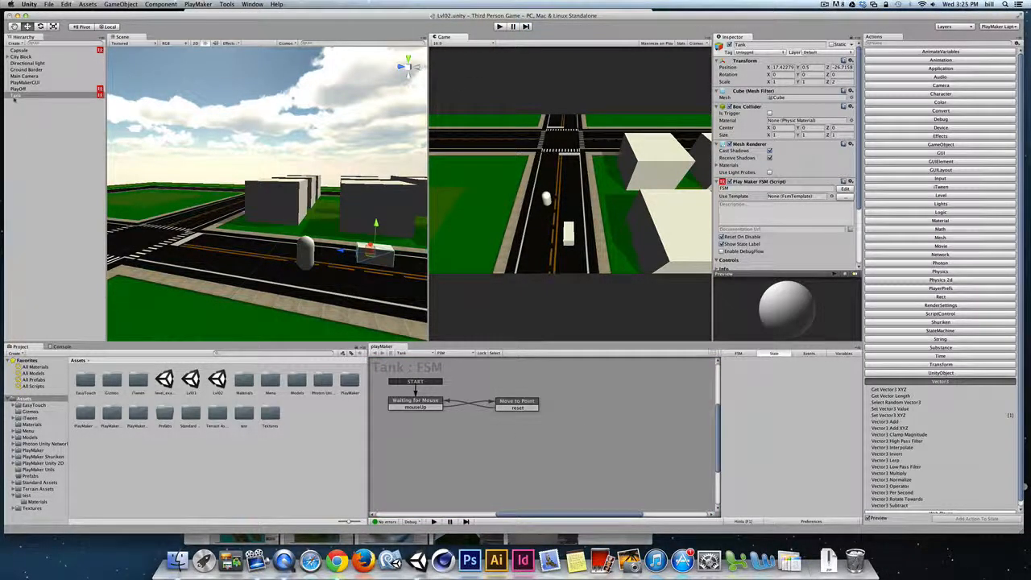
Create an empty game object and rename it Player.
left_click(120, 4)
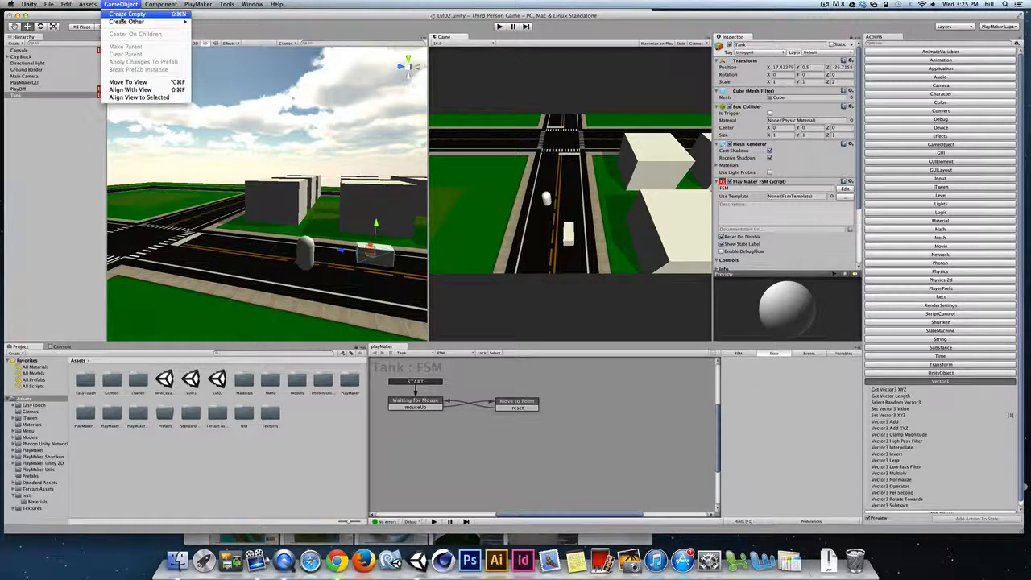
left_click(126, 14)
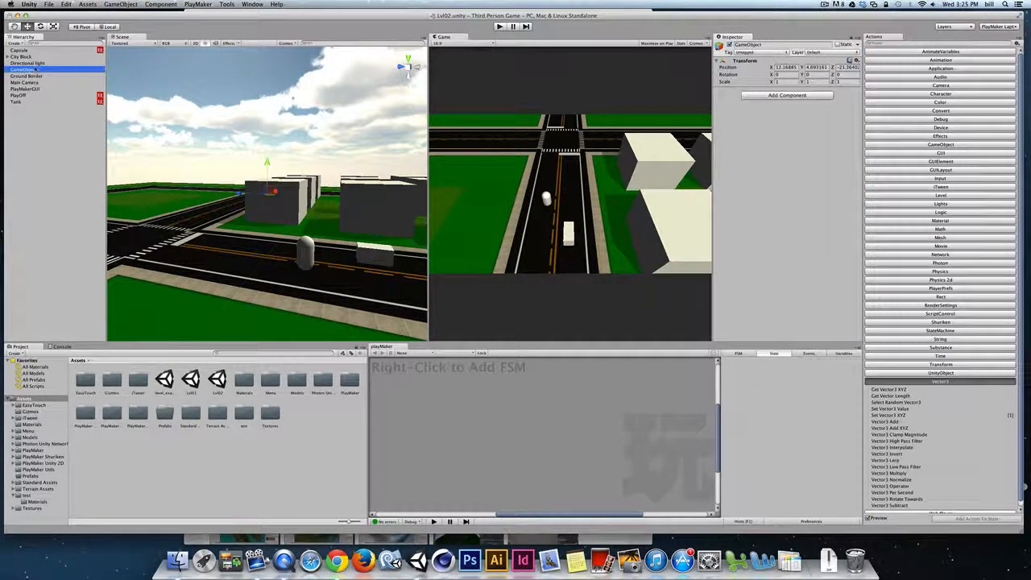
left_click(35, 70)
type("Player")
key("Return")
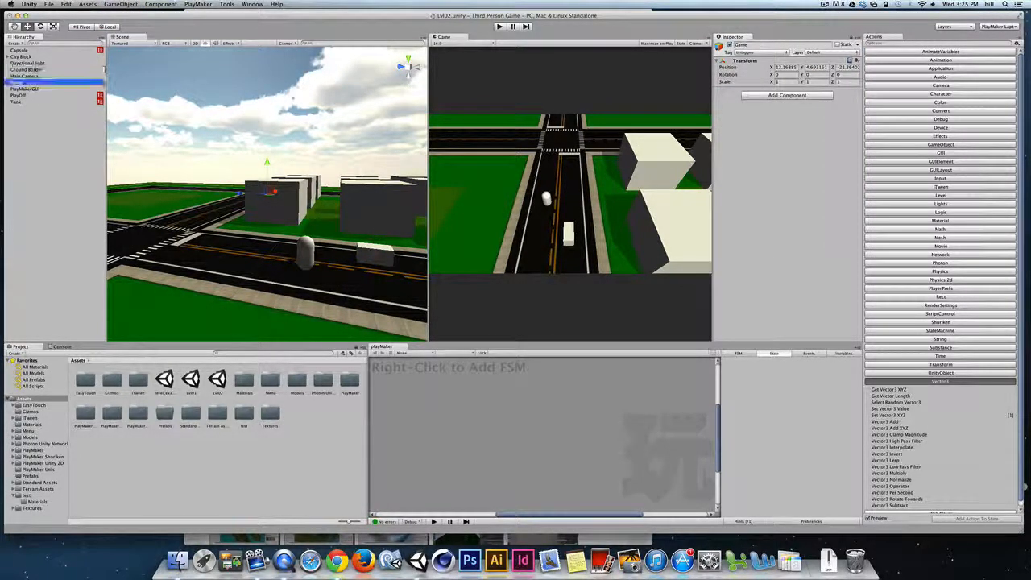
Make the Tank object a child of the Player object in the hierarchy.
left_click(14, 103)
left_click_drag(14, 103, 20, 85)
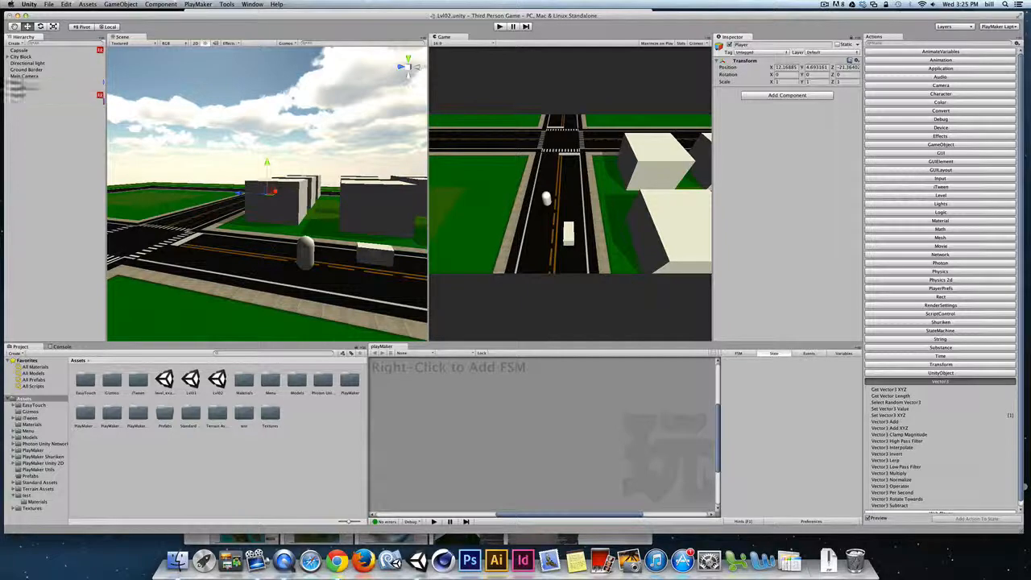
left_click(7, 83)
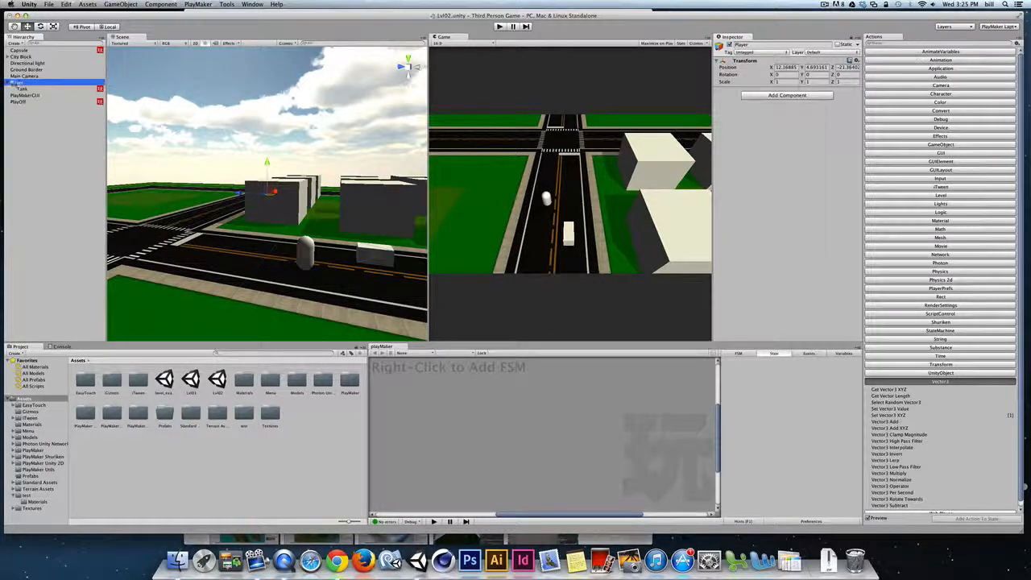
Set the Player object's Y position to 0.
left_click(17, 83)
left_click(815, 68)
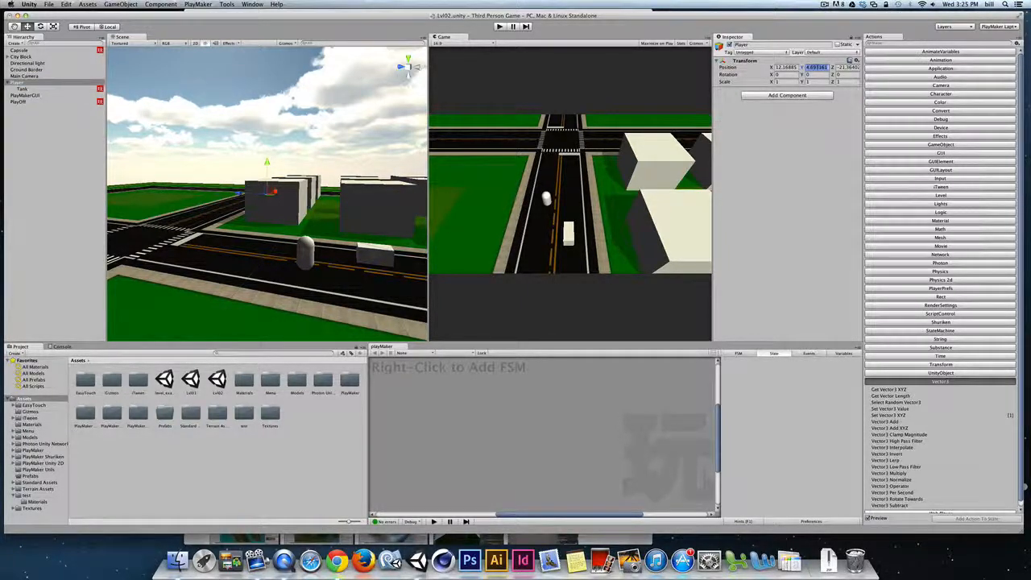
type("0")
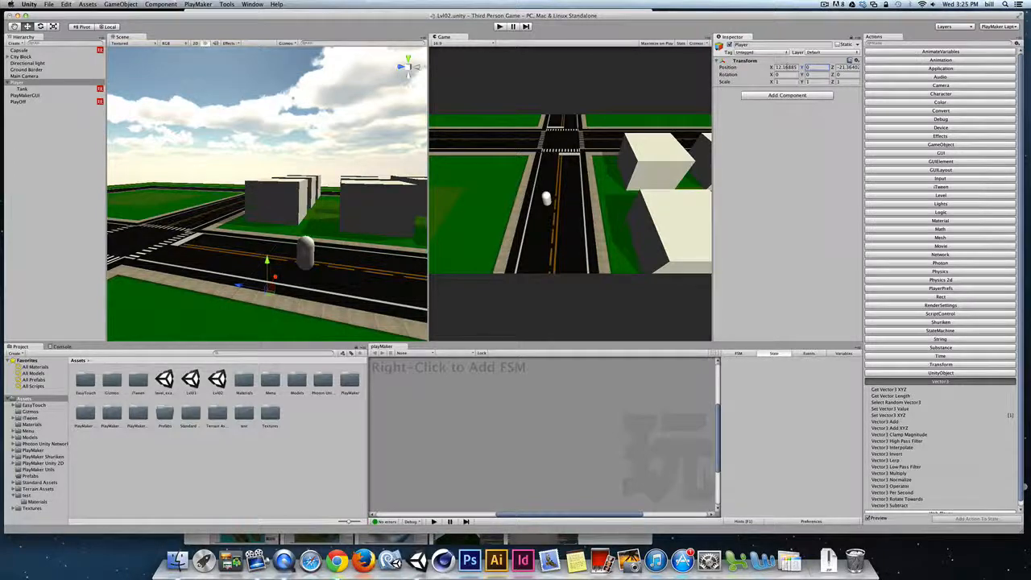
left_click(789, 67)
Set the child Tank's Y position to 0.5.
left_click(32, 90)
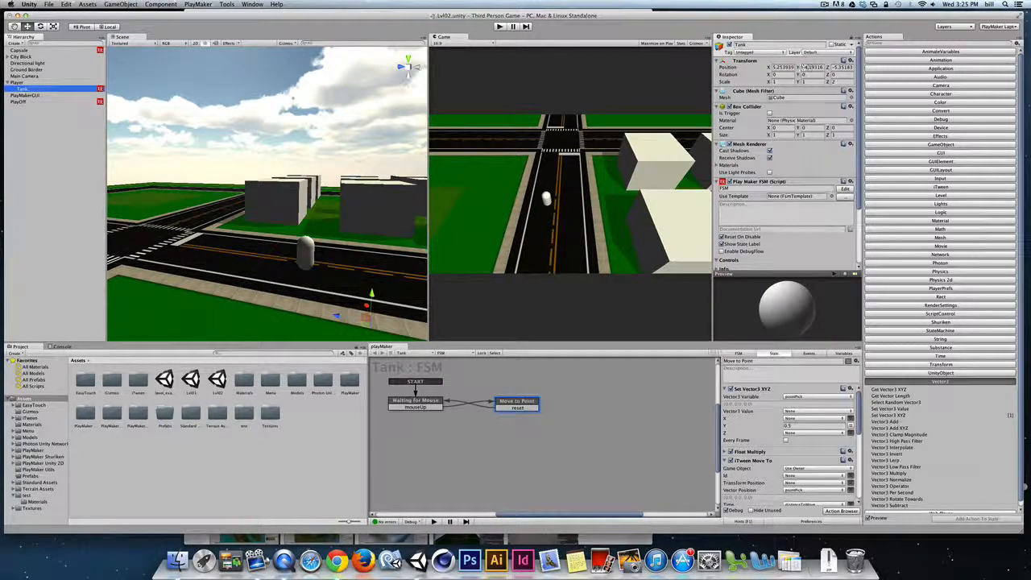
left_click(806, 68)
type("0.5")
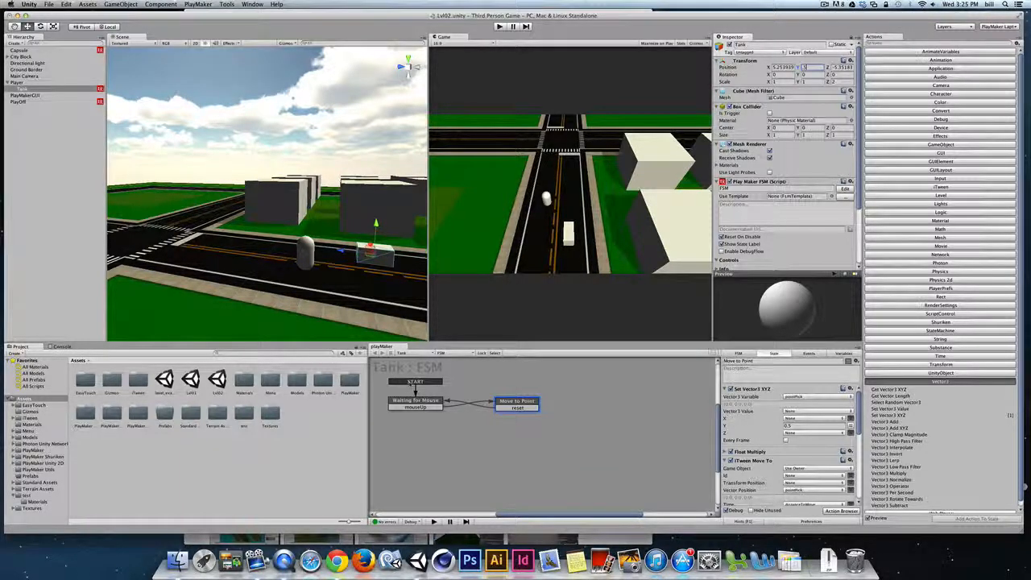
Compare the Player and Tank transforms, and undo the Y position changes made to both objects.
left_click(18, 83)
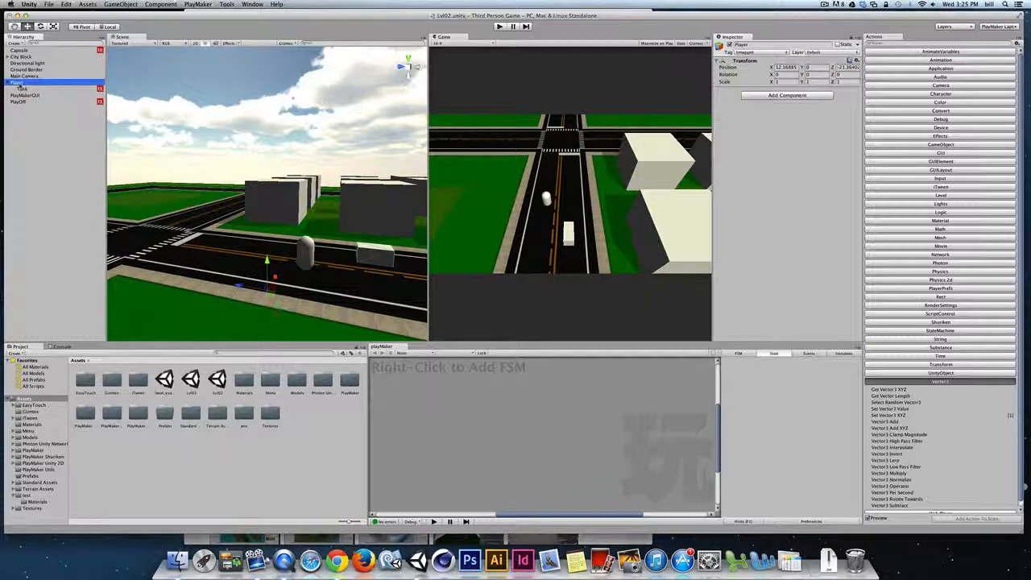
left_click(20, 88)
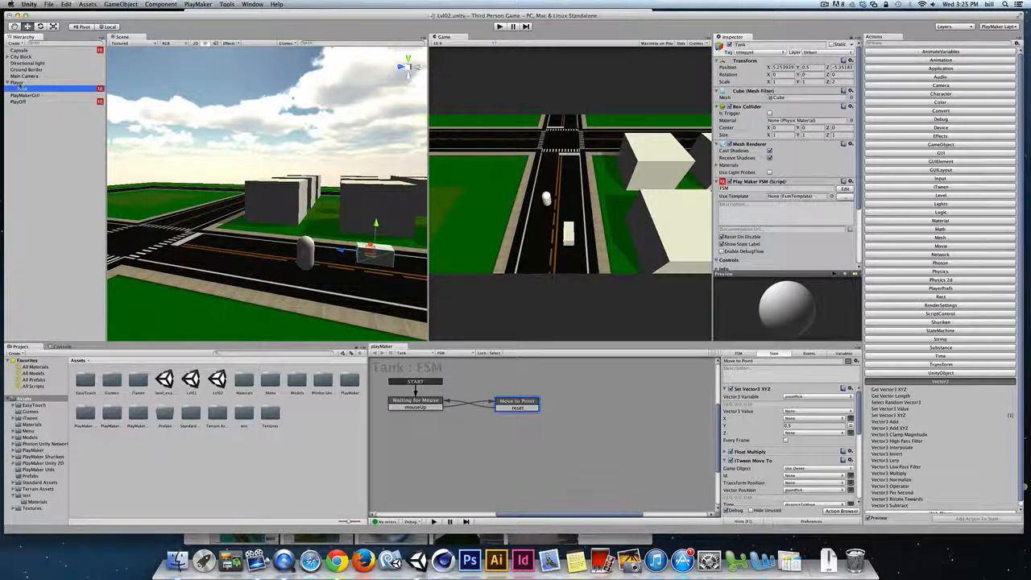
key("super+z")
key("super+z")
key("super+z")
key("super+z")
key("super+z")
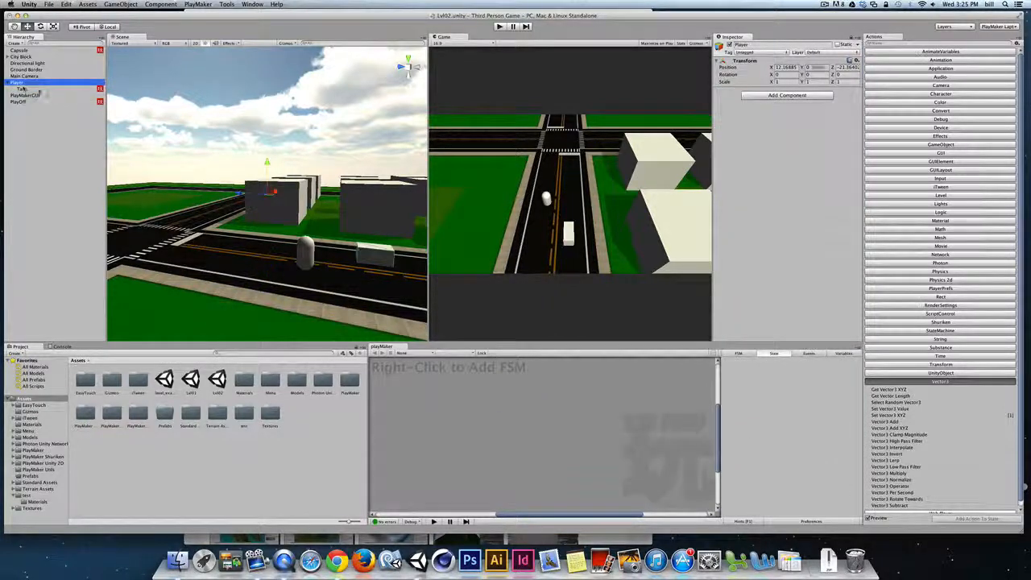